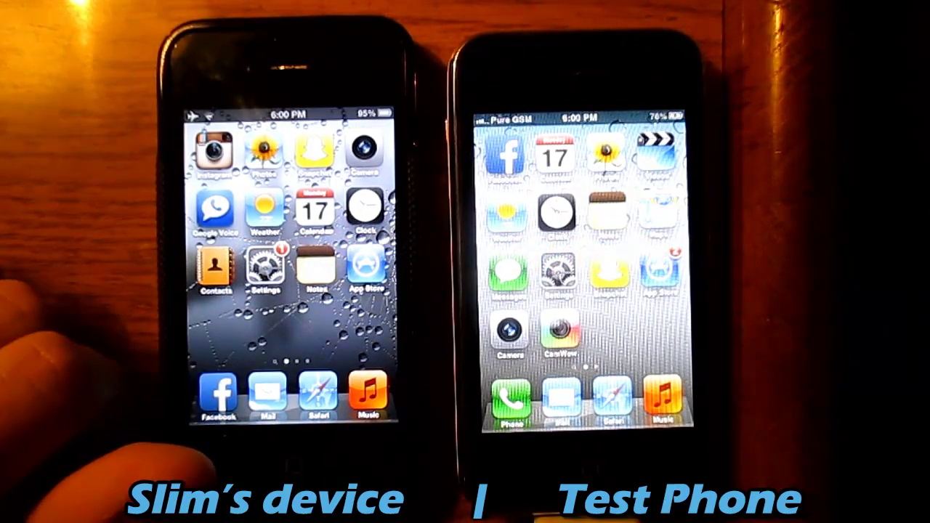
Step: Send the text 'Hello' to the Test Cell phone contact from the Google Voice app inbox
left_click(217, 208)
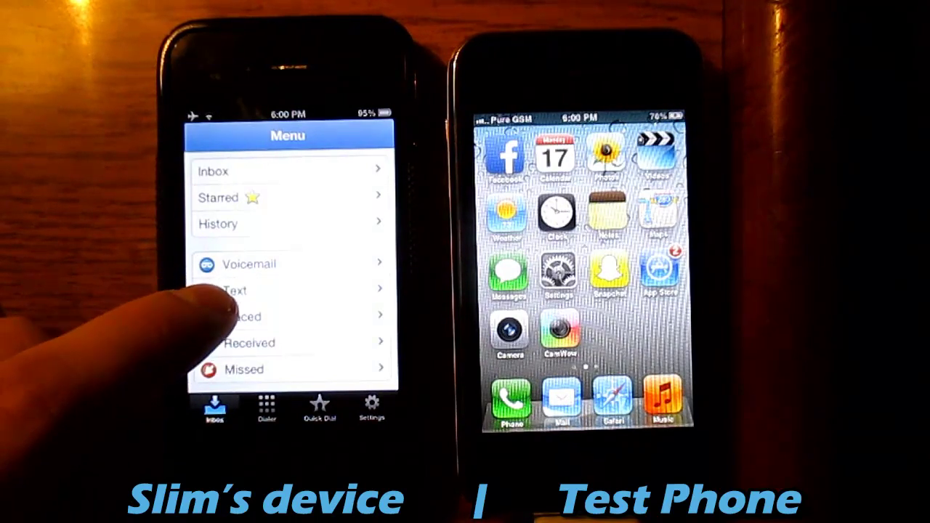
left_click(213, 171)
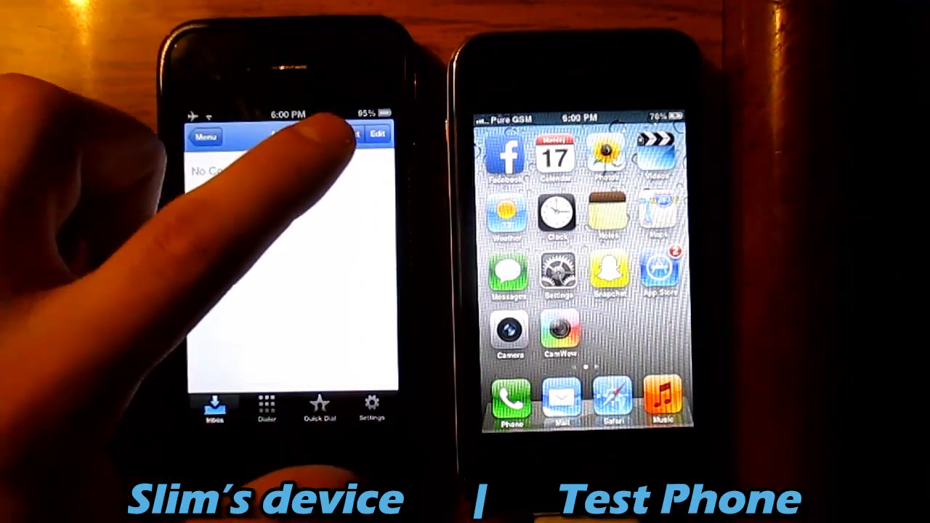
left_click(351, 134)
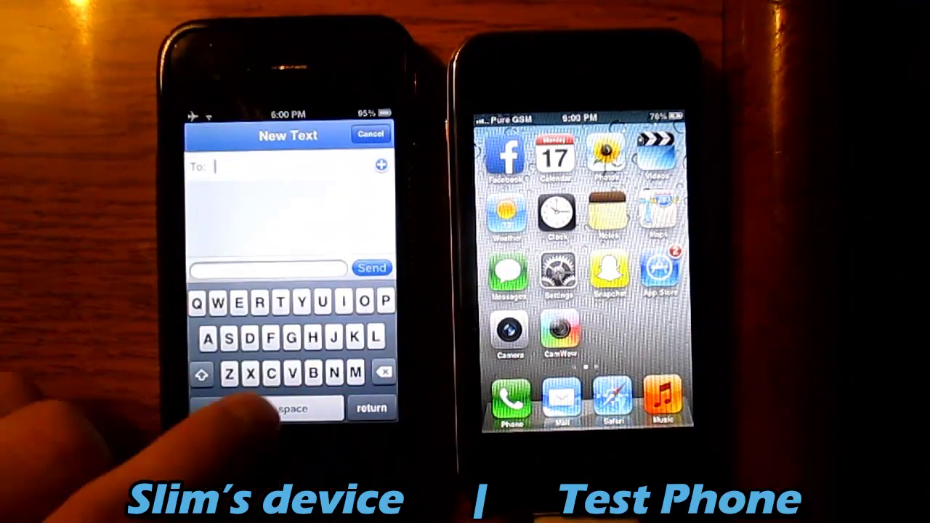
type("c")
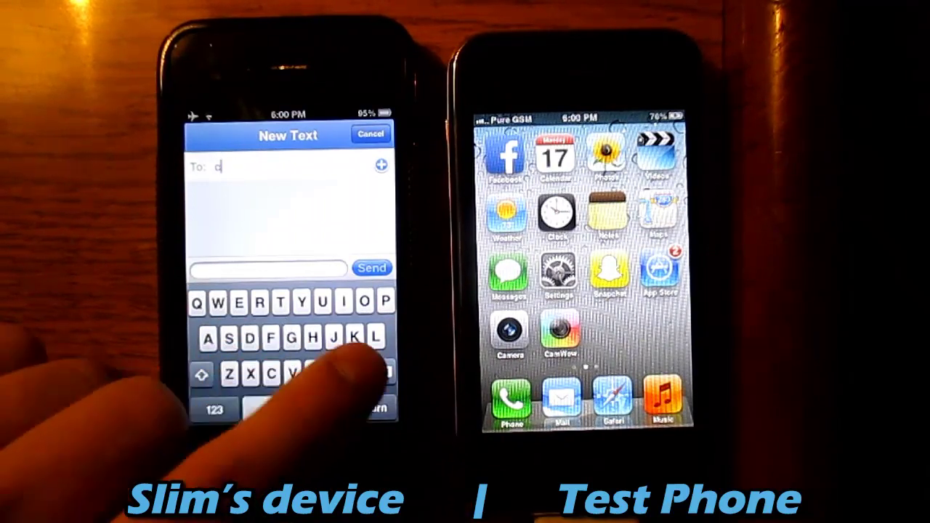
key("BackSpace")
type("s")
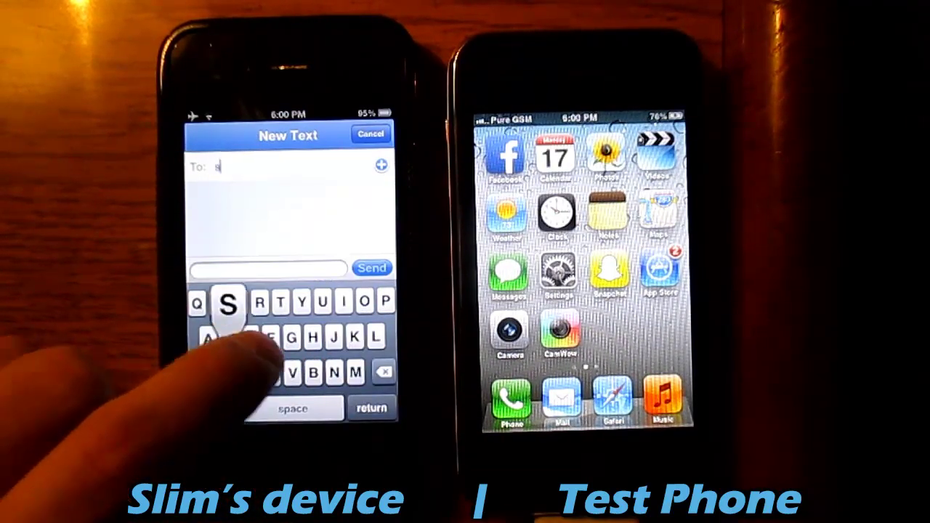
key("BackSpace")
type("te")
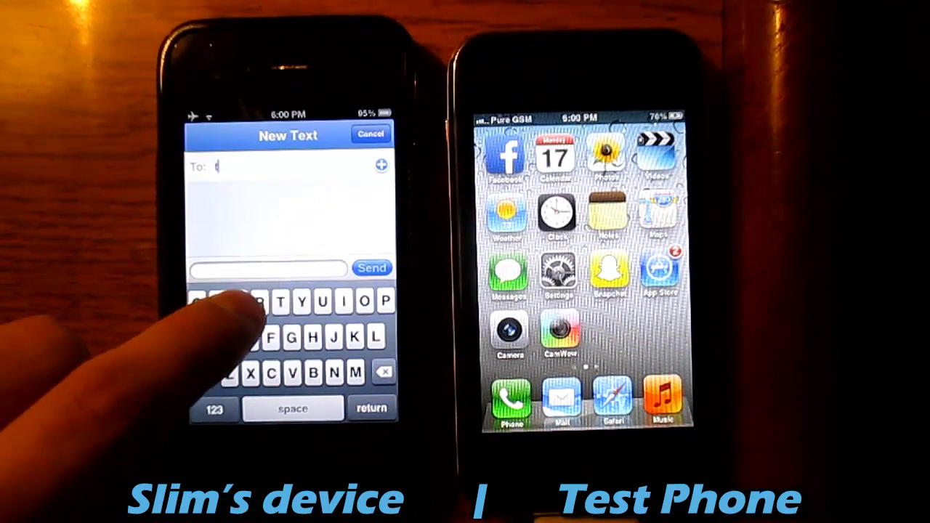
left_click(267, 196)
left_click(207, 270)
type("Hello")
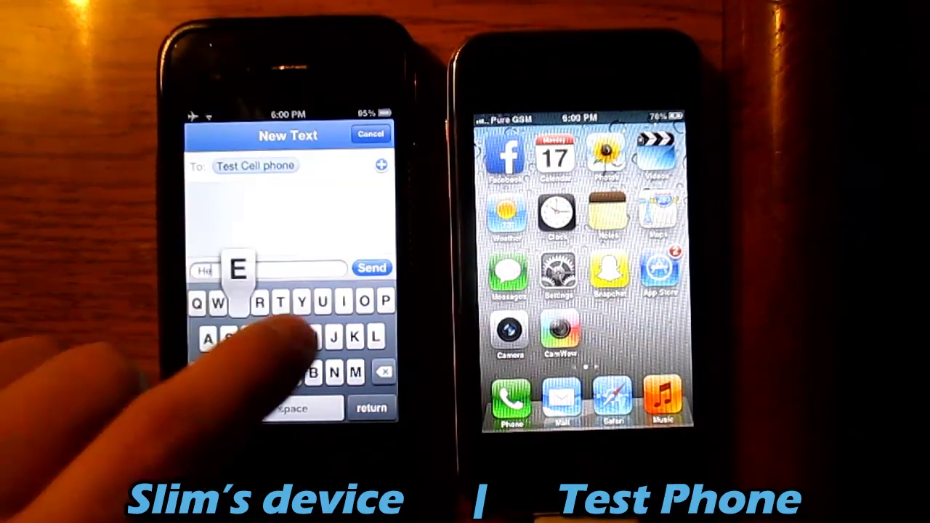
left_click(372, 267)
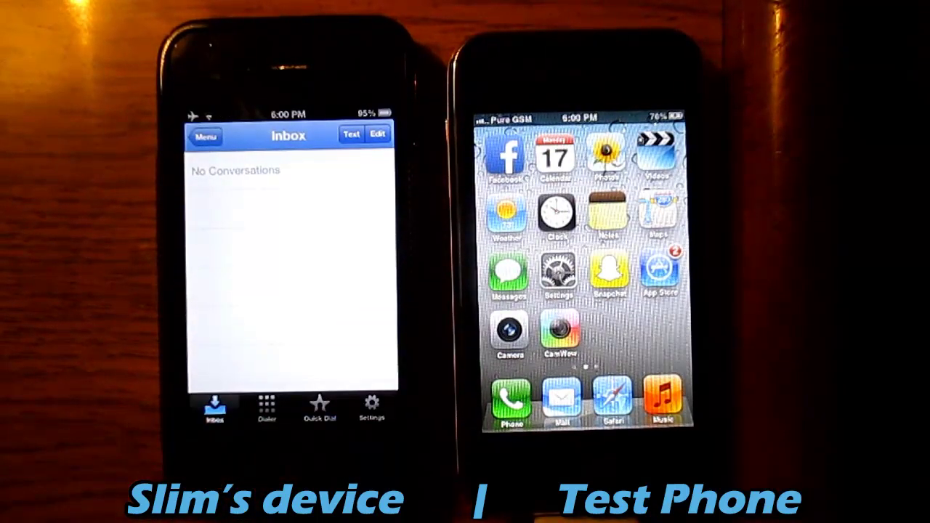
Step: Reply 'Hey' from the test phone's Messages and open the Test Cell phone conversation
left_click(508, 272)
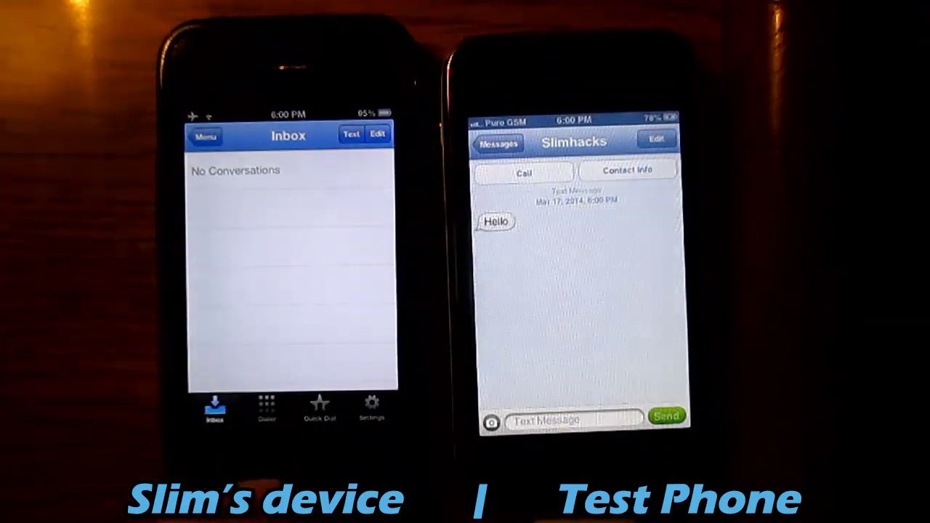
left_click(545, 420)
type("Hh")
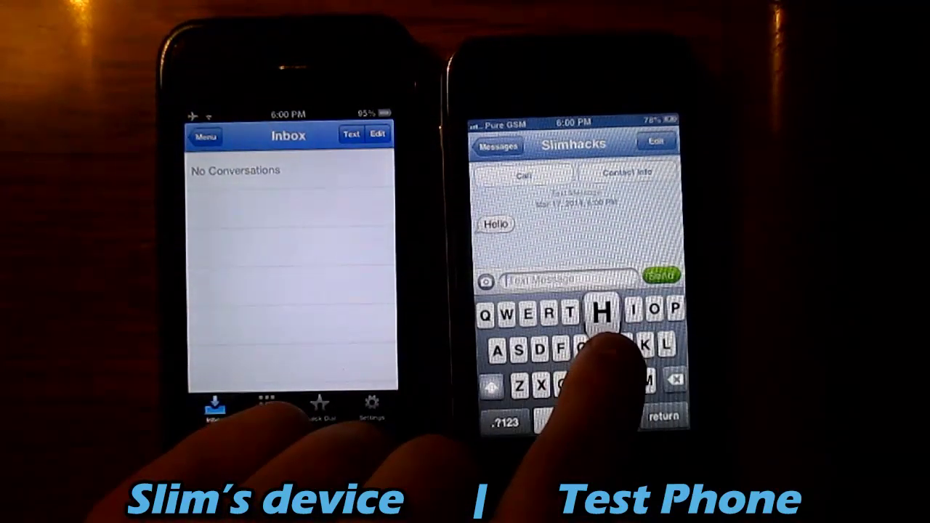
key("BackSpace")
type("ey")
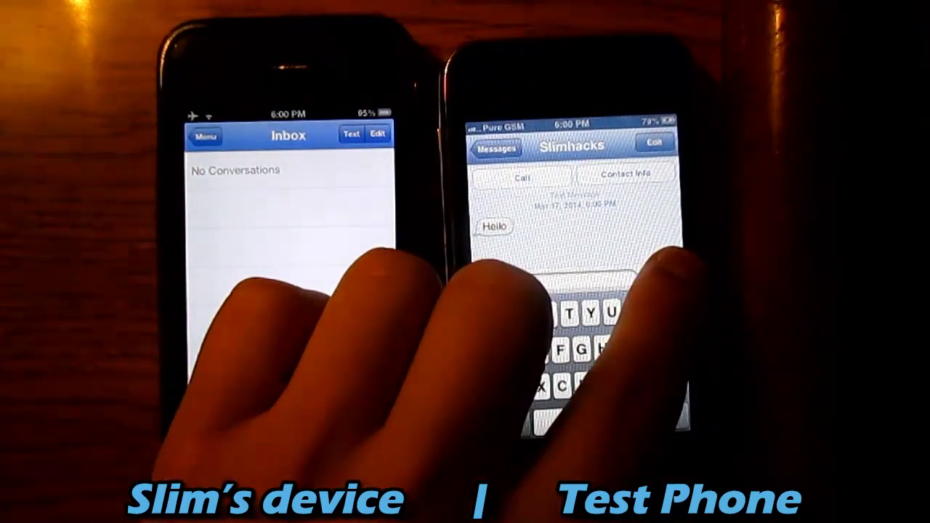
left_click(660, 276)
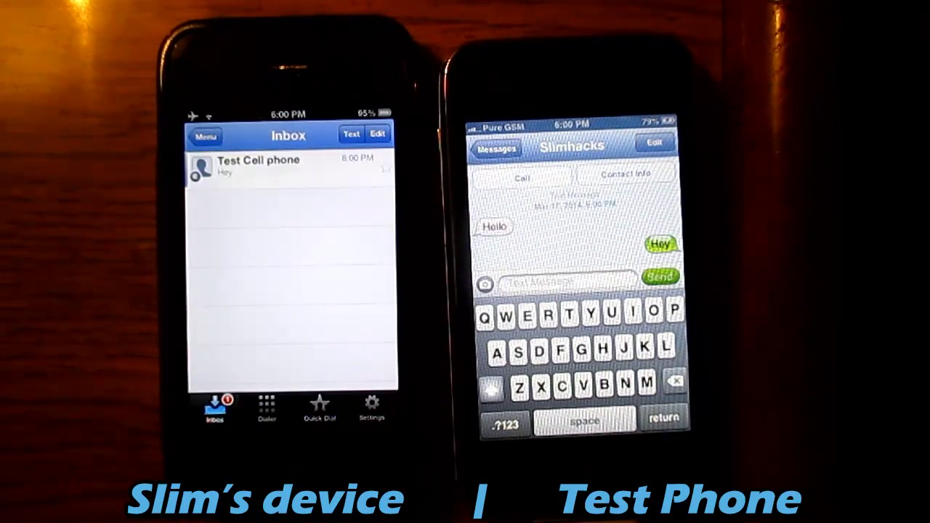
left_click(248, 163)
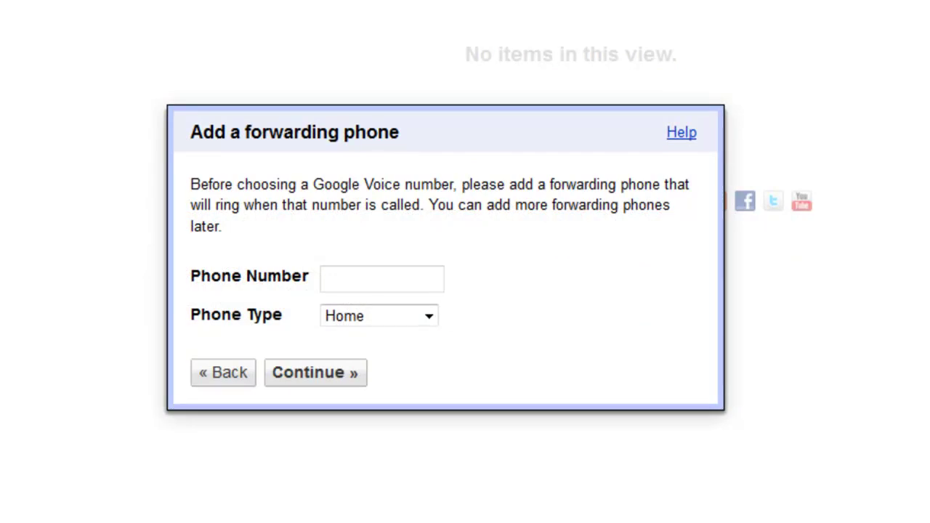
Step: Enter the forwarding phone number, set its type to Mobile, and submit it
left_click(382, 279)
type("5555")
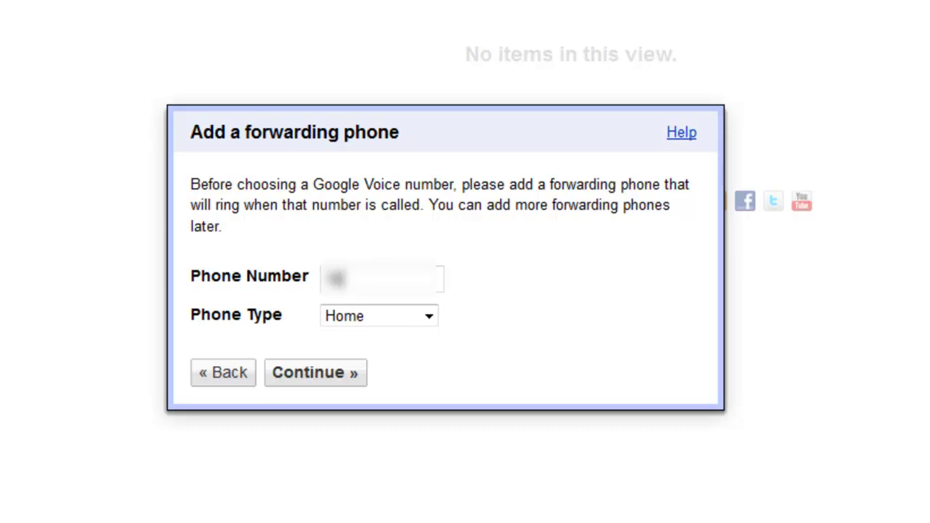
type("5555555555")
key("Tab")
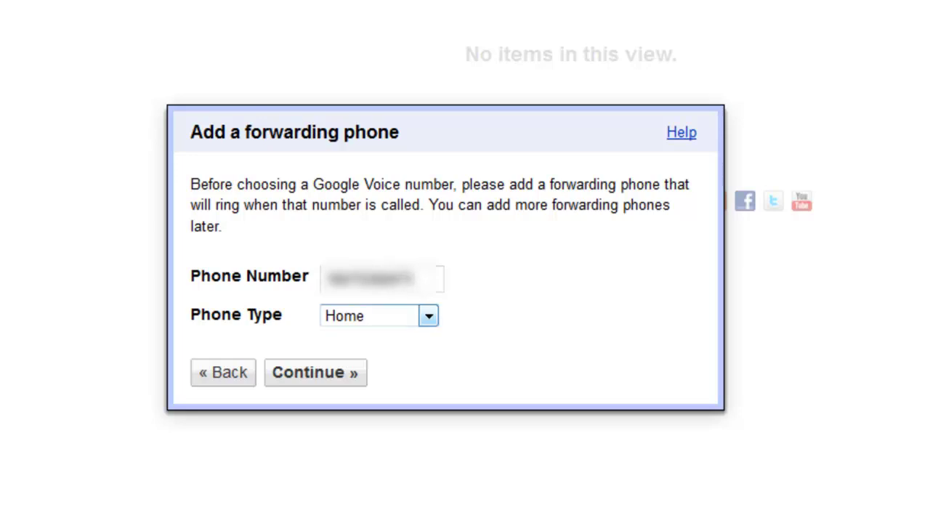
key("alt+Down")
key("Escape")
key("alt+Down")
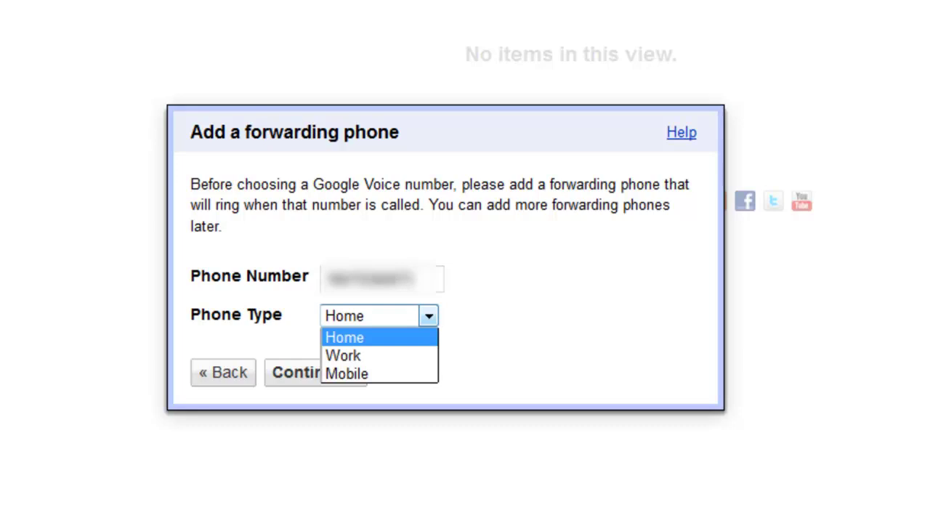
key("Escape")
key("alt+Down")
key("Down")
key("Down")
key("Return")
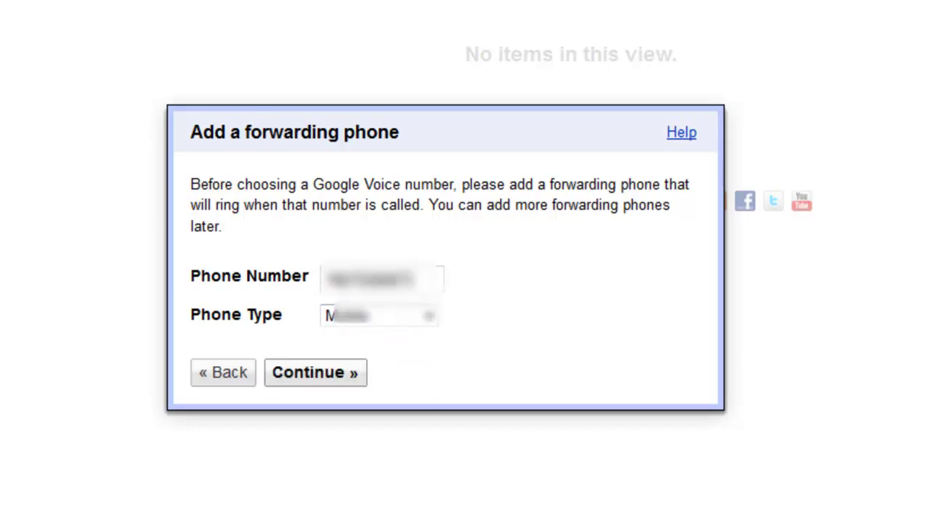
key("Return")
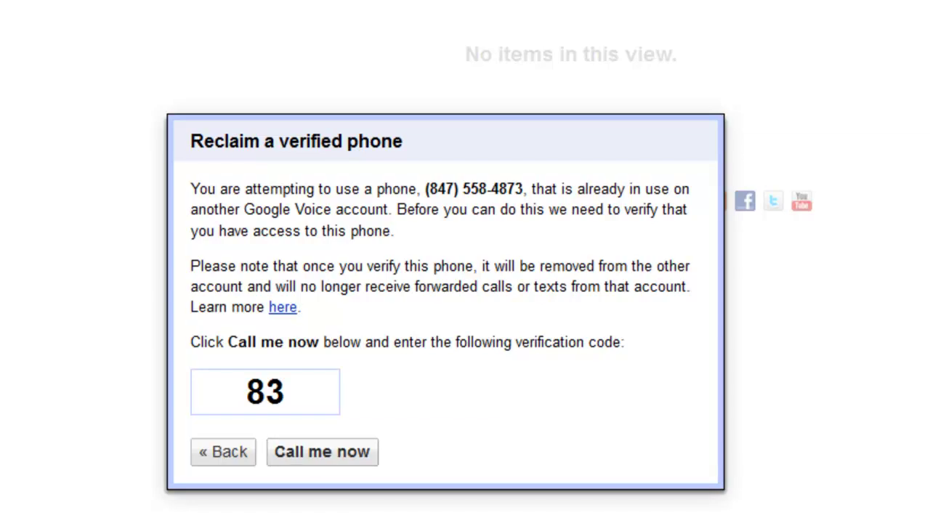
Step: Request the verification call to the forwarding phone
key("Return")
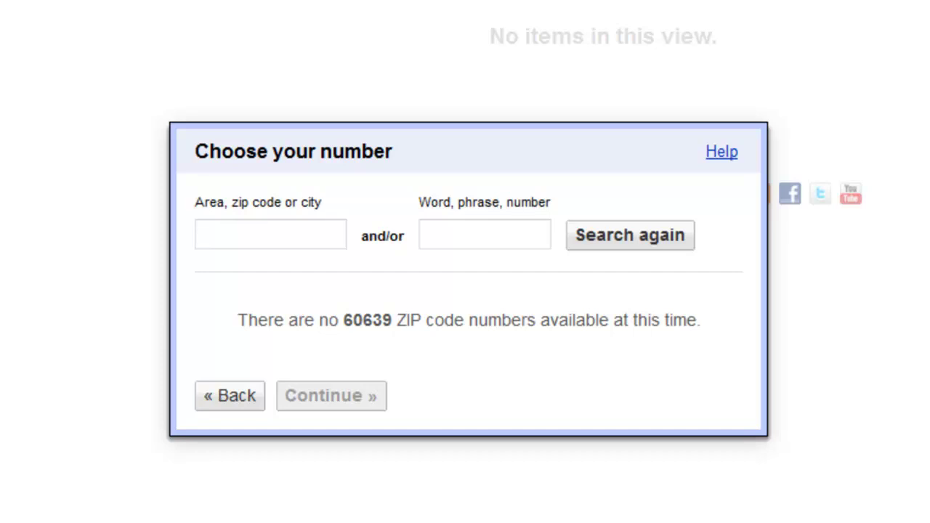
Step: Search numbers for 'los angeles' and claim the third (323) number listed
type("los angeles")
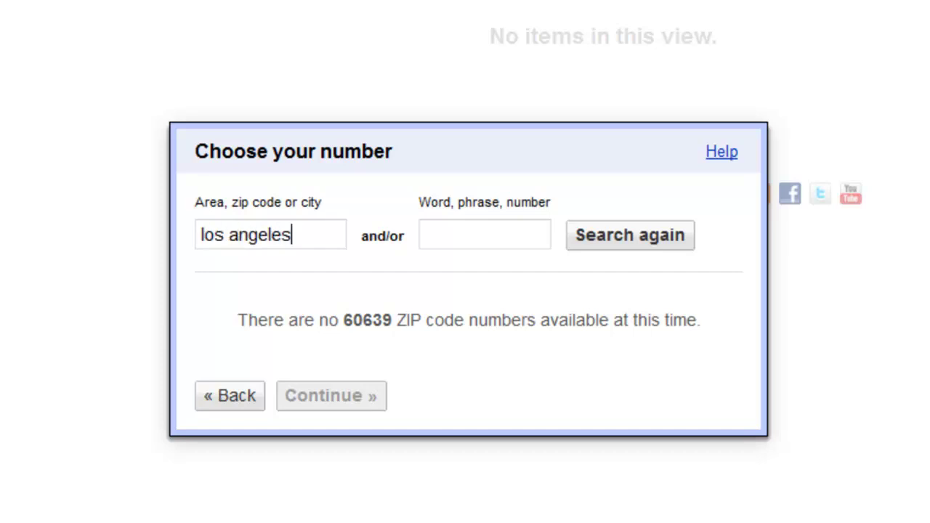
key("Return")
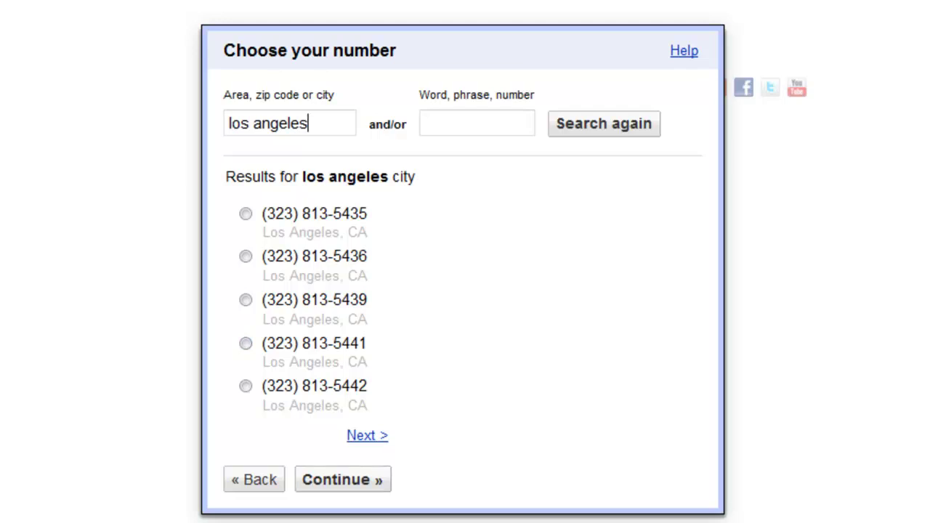
left_click(245, 300)
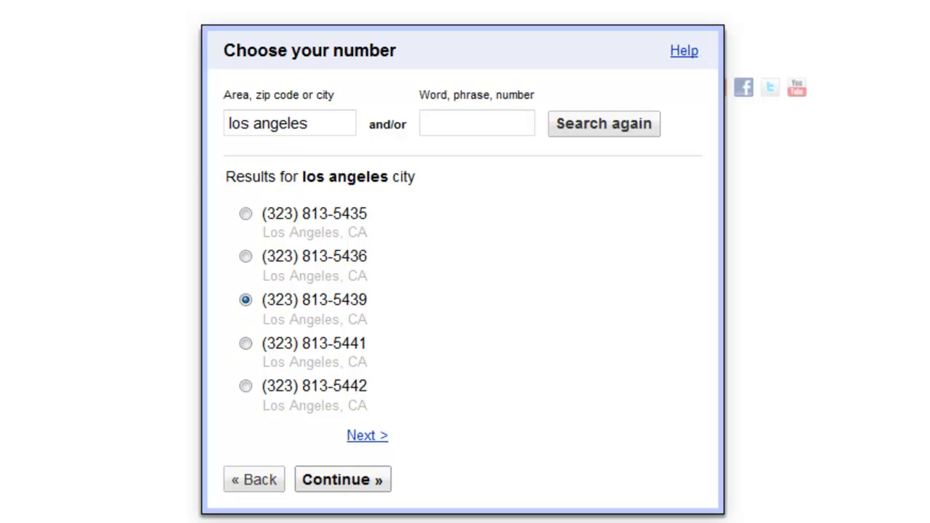
left_click(343, 480)
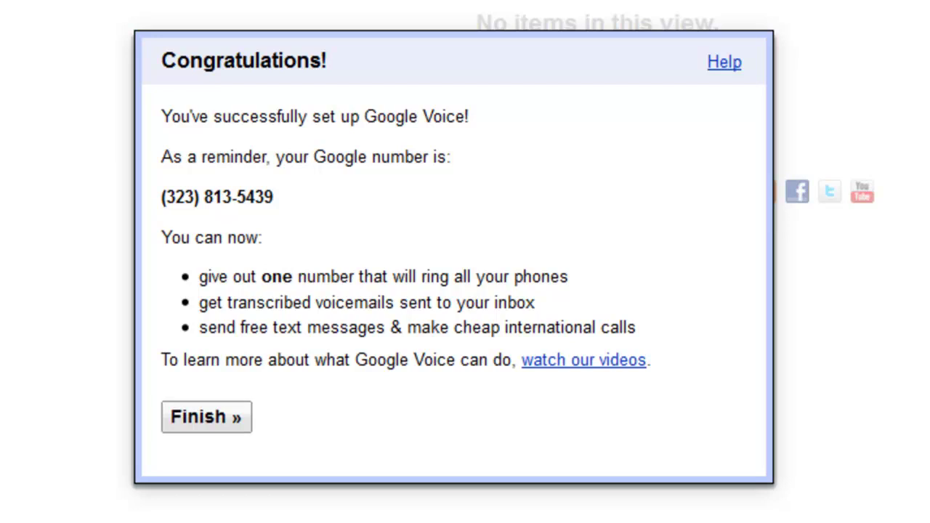
Step: Finish setup, delete the welcome voicemail from the inbox, and start a new web text
key("Return")
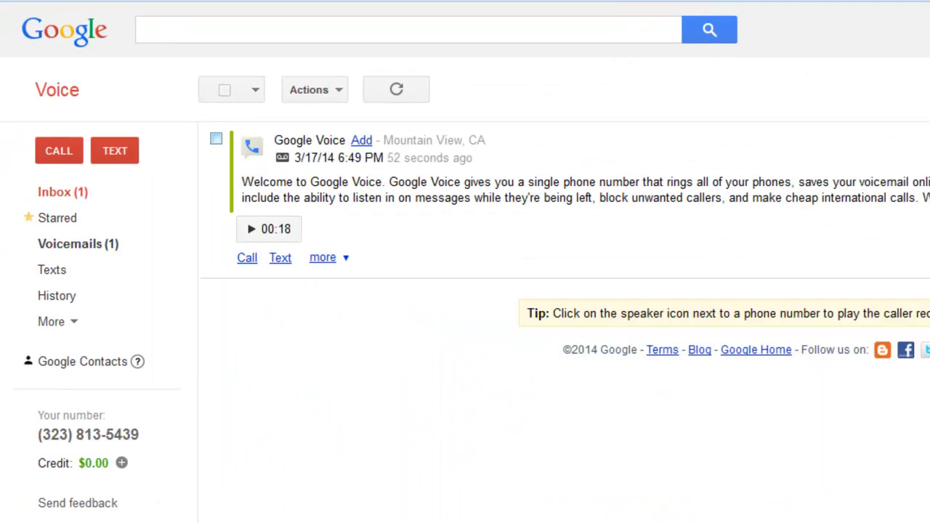
left_click(216, 138)
left_click(445, 90)
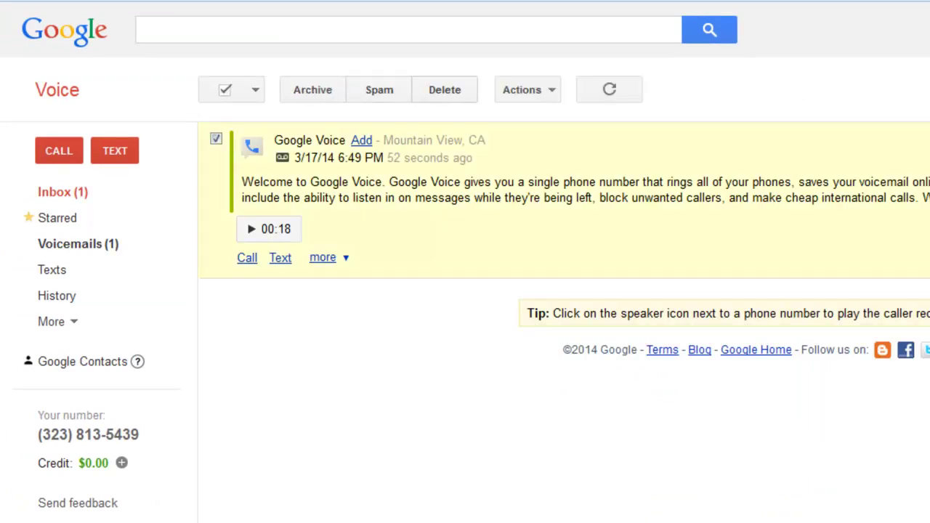
left_click(115, 151)
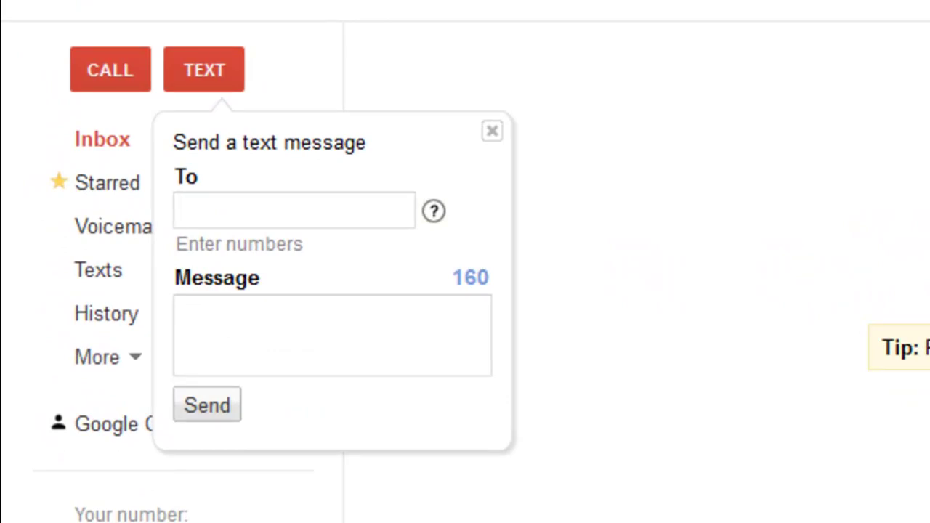
key("Escape")
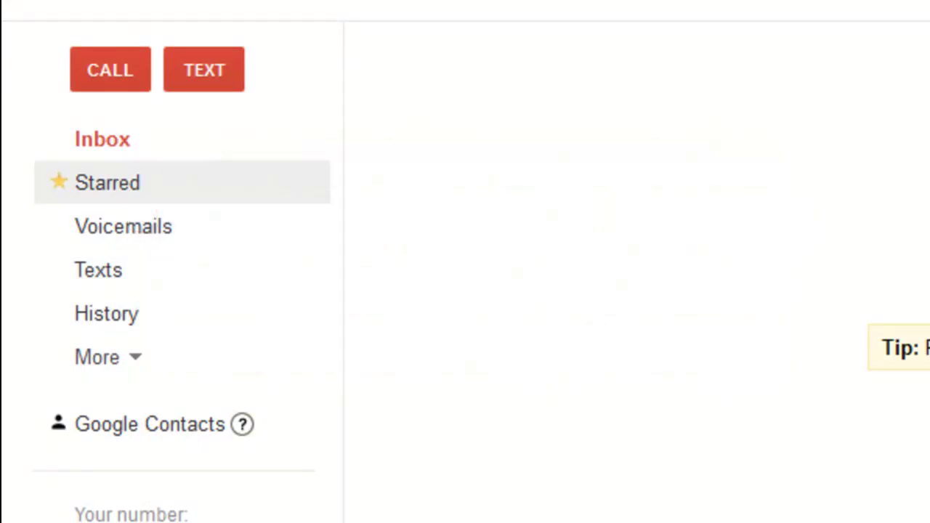
left_click(111, 182)
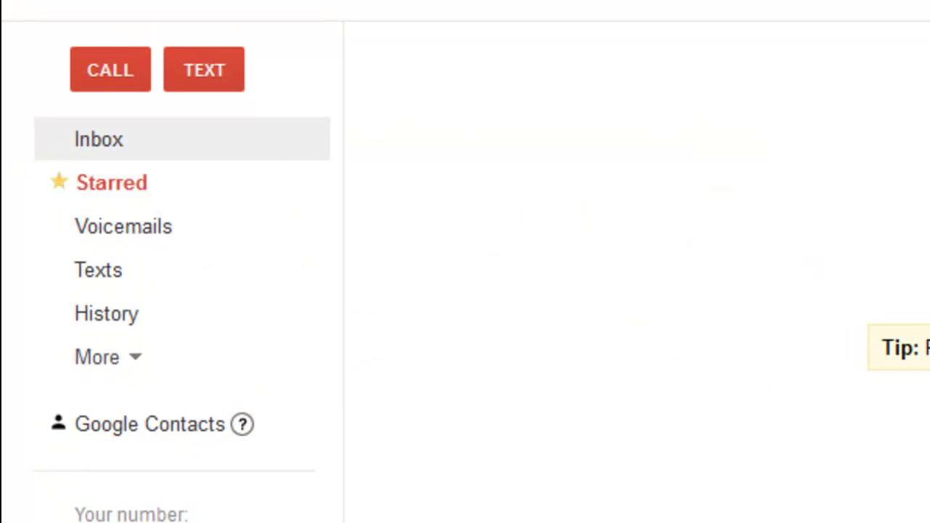
left_click(99, 139)
left_click(98, 270)
left_click(102, 139)
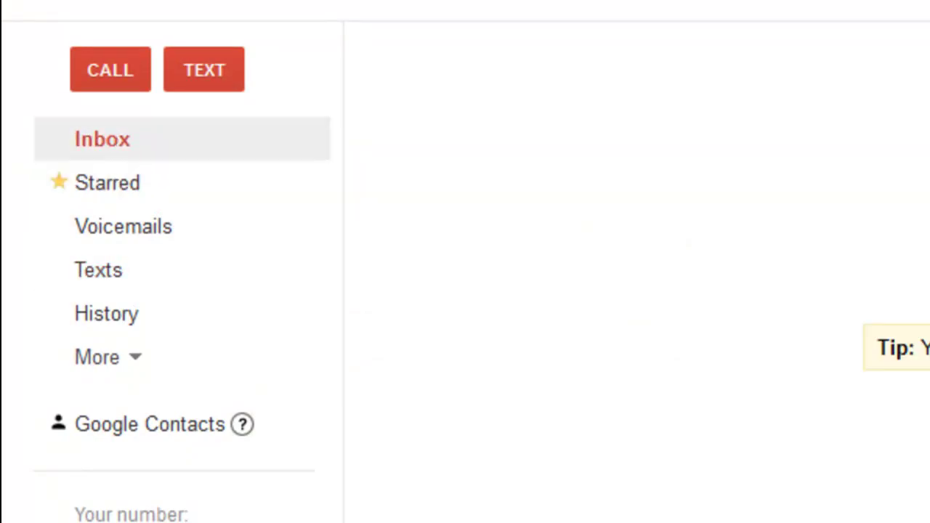
left_click(108, 182)
left_click(102, 138)
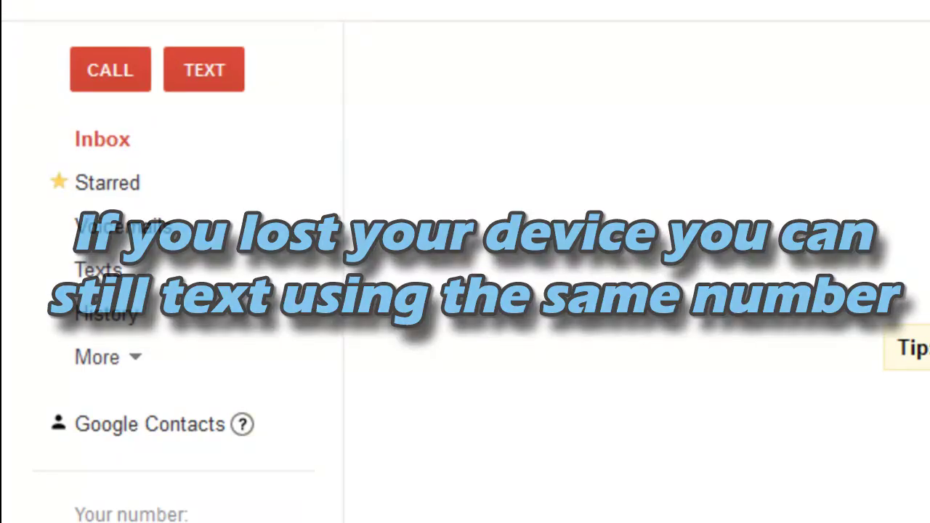
left_click(205, 70)
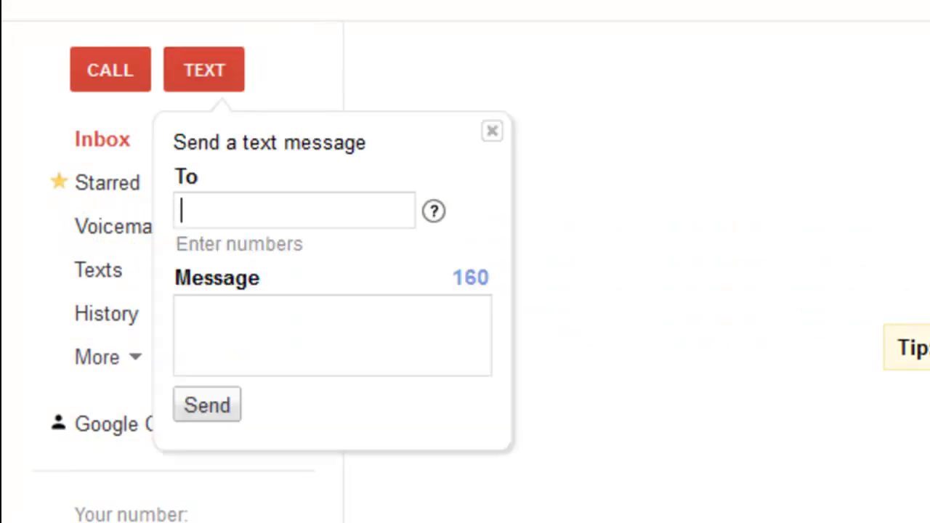